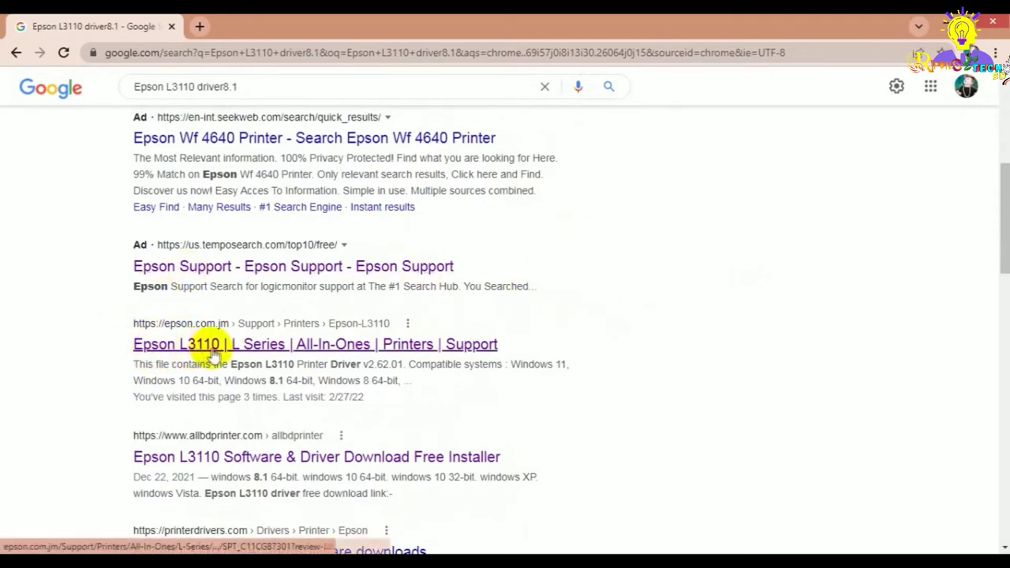
# Open the epson.com.jm Epson L3110 support result in a new tab and bring up its downloads section.
pyautogui.middleClick(348, 349)
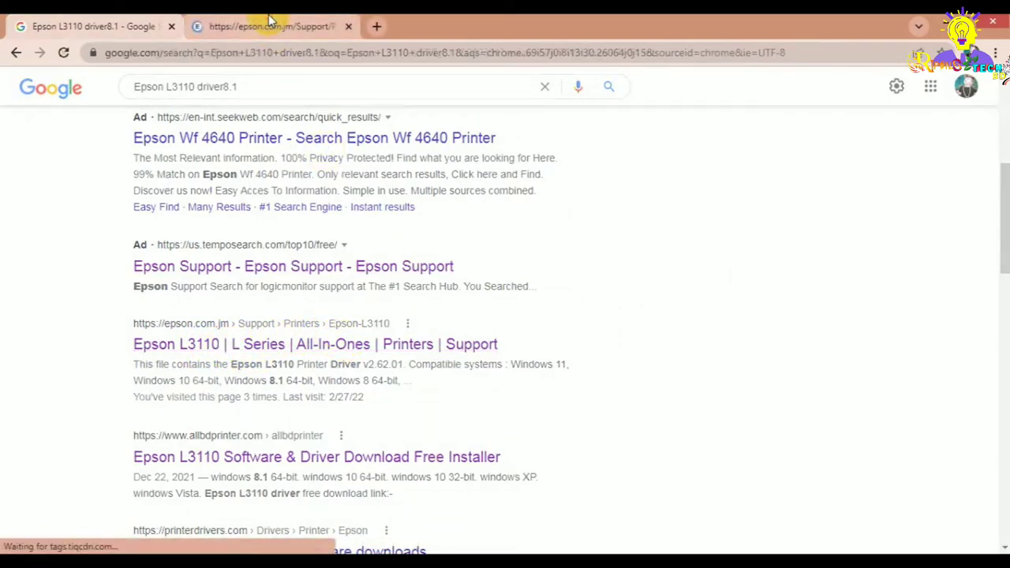
pyautogui.click(268, 24)
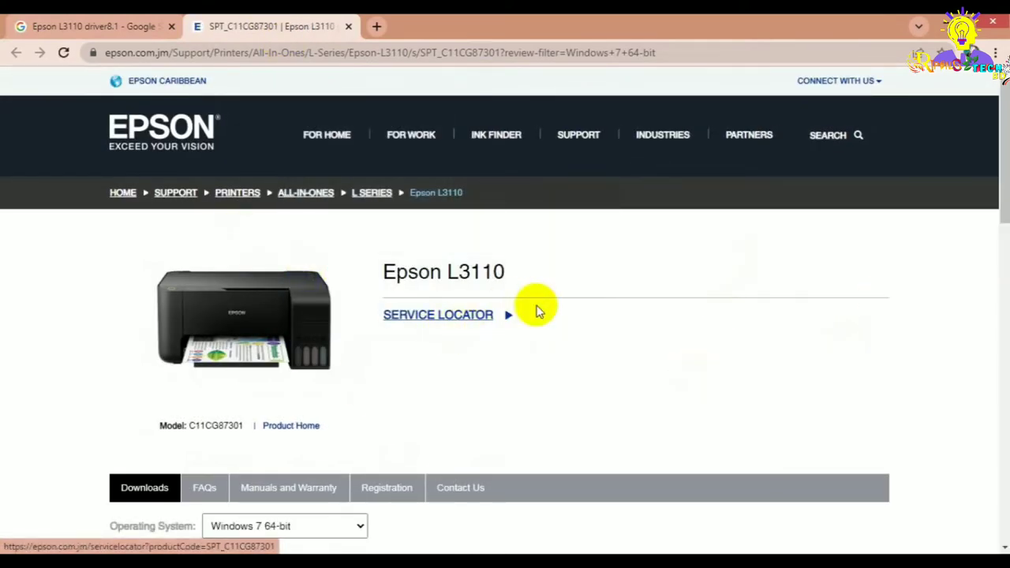
pyautogui.scroll(-3, 536, 310)
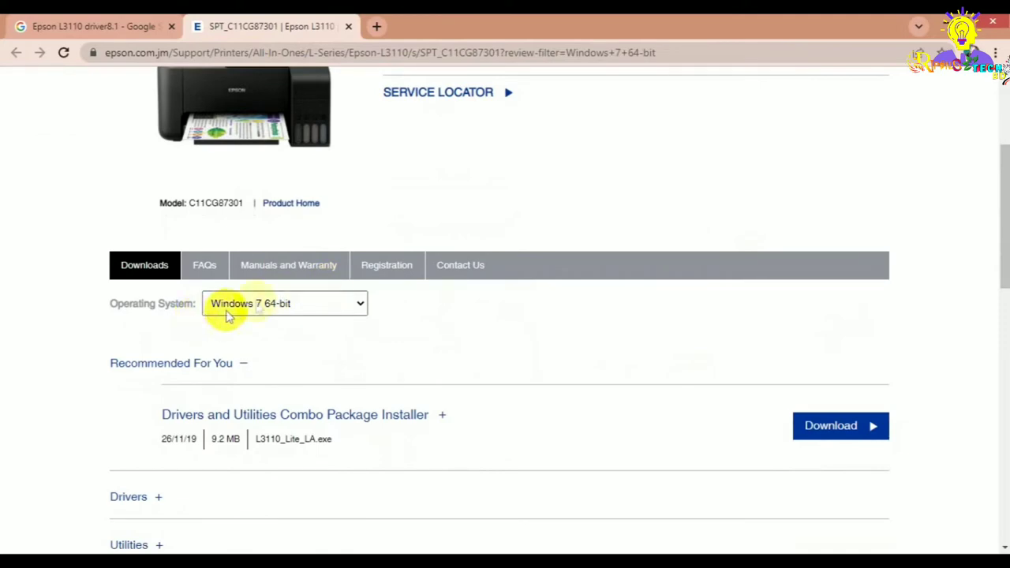
pyautogui.scroll(2, 540, 178)
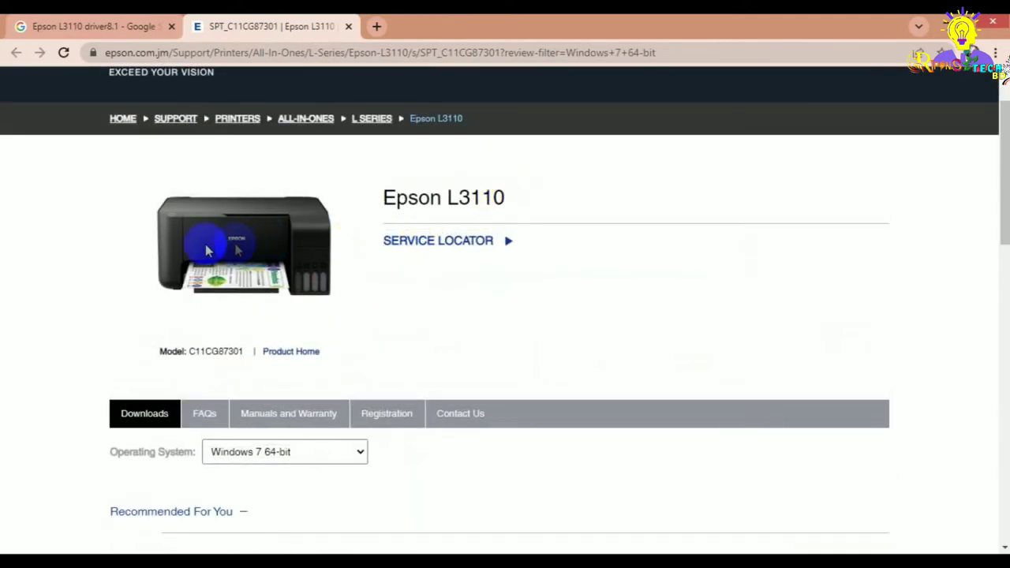
pyautogui.scroll(-2, 372, 266)
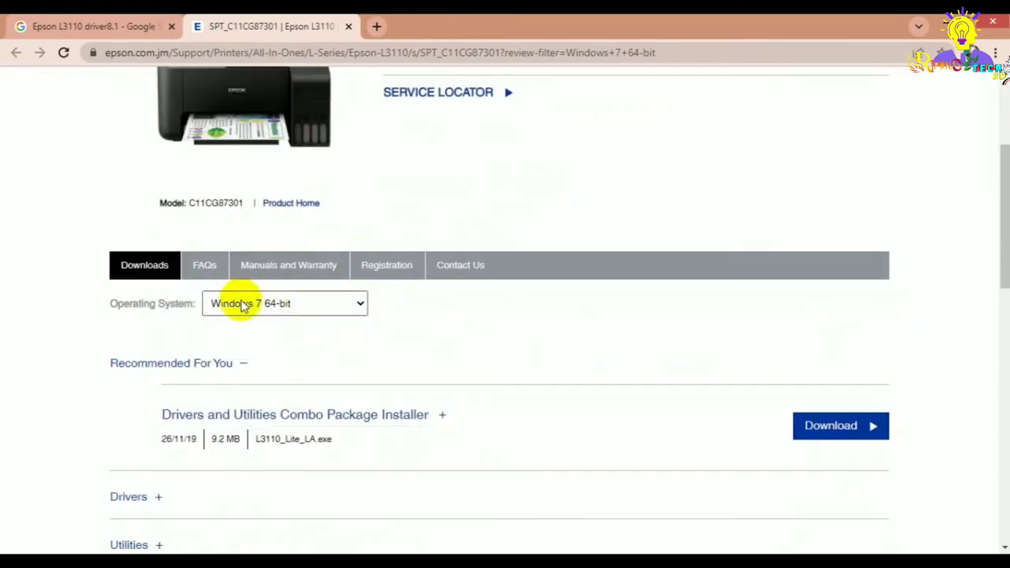
# Set the operating system for the L3110 downloads to Windows 8.1 64-bit.
pyautogui.click(356, 308)
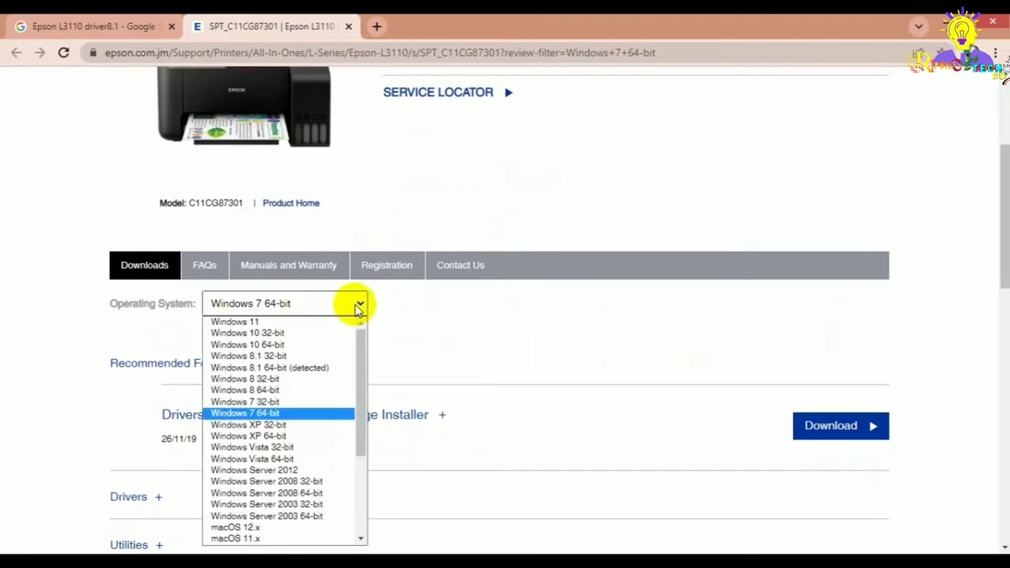
pyautogui.scroll(-3, 319, 353)
pyautogui.scroll(3, 316, 363)
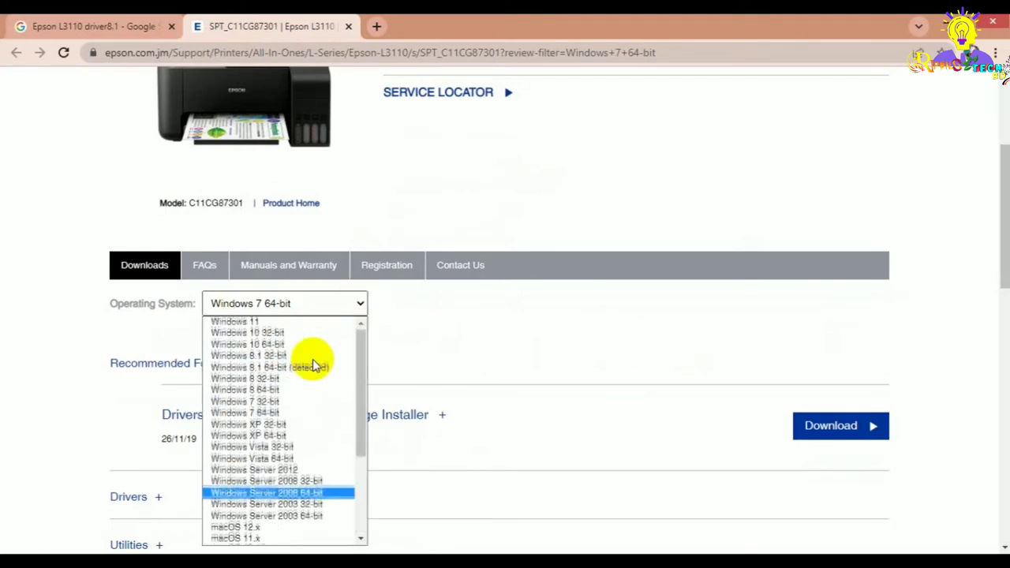
pyautogui.click(268, 368)
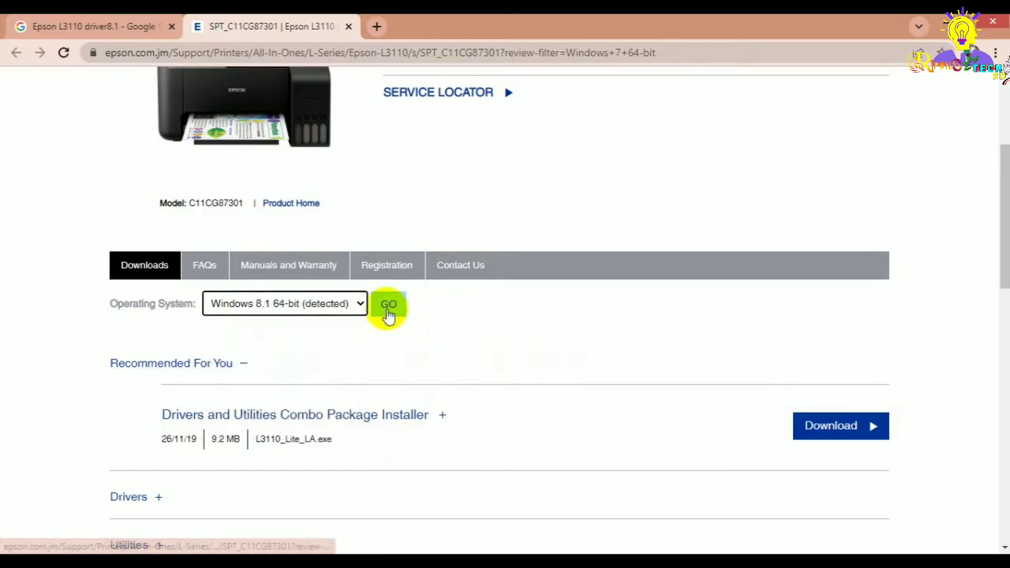
# Download the Drivers and Utilities Combo Package Installer and show L3110_Lite_LA.exe in its folder in a maximized window.
pyautogui.click(826, 427)
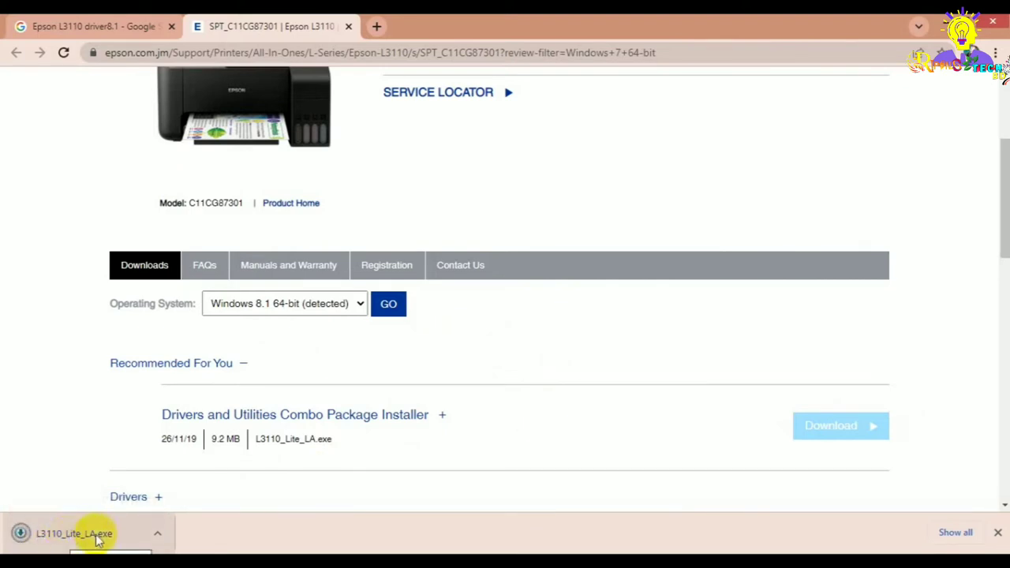
pyautogui.click(158, 534)
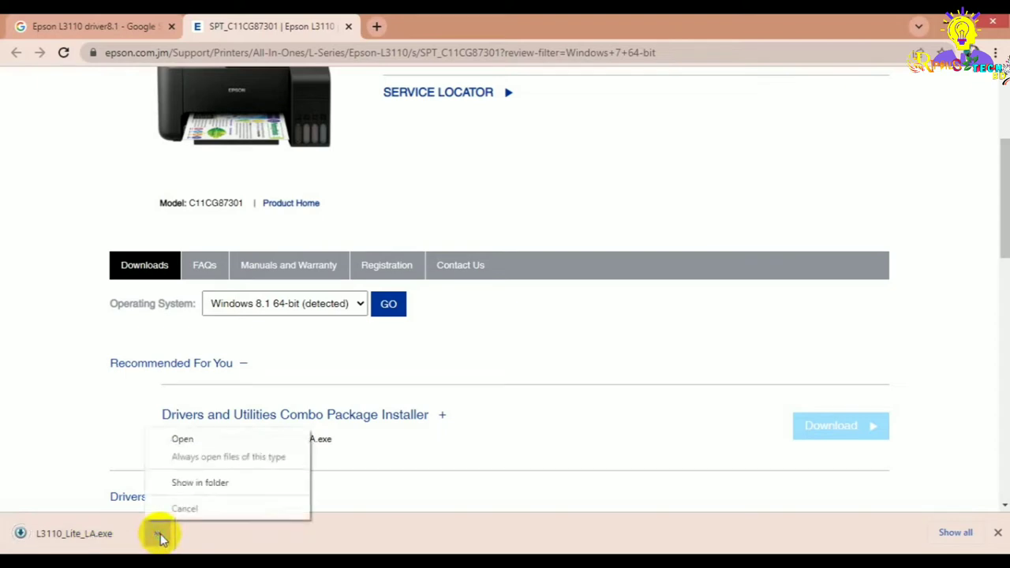
pyautogui.click(200, 483)
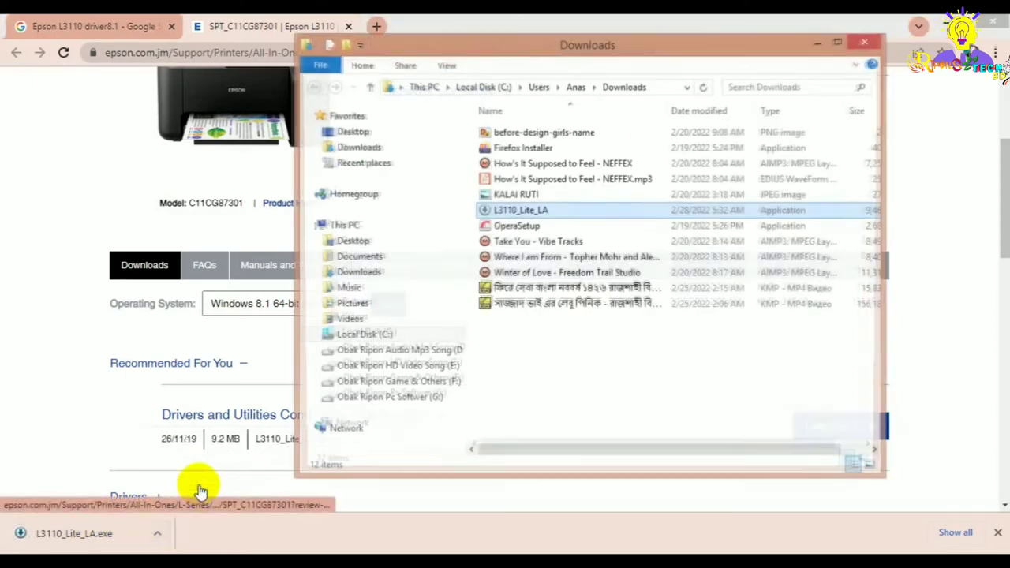
pyautogui.click(840, 42)
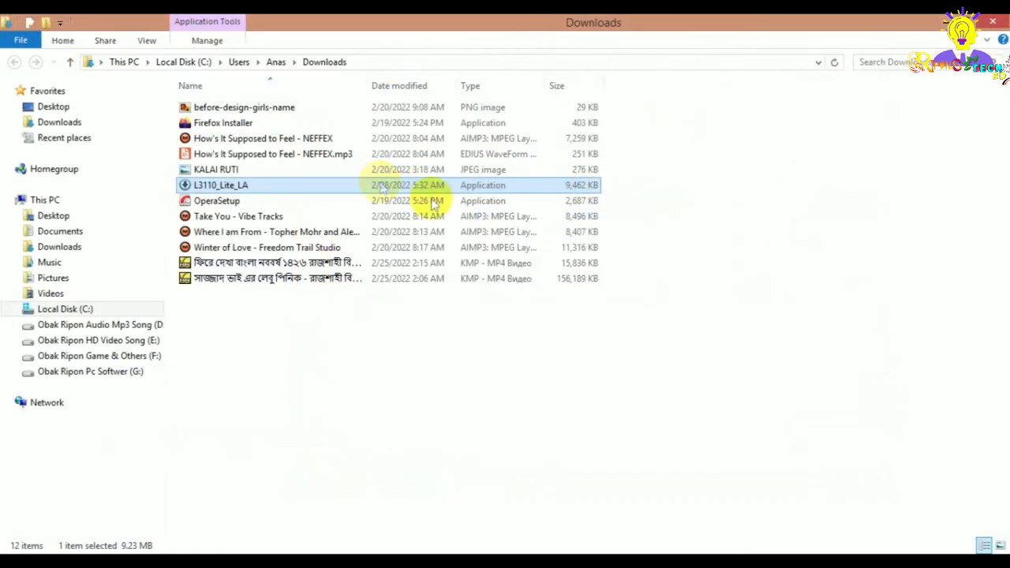
# Run L3110_Lite_LA, minimize the folder and browser windows, and agree to continue with the Epson installer.
pyautogui.click(227, 193)
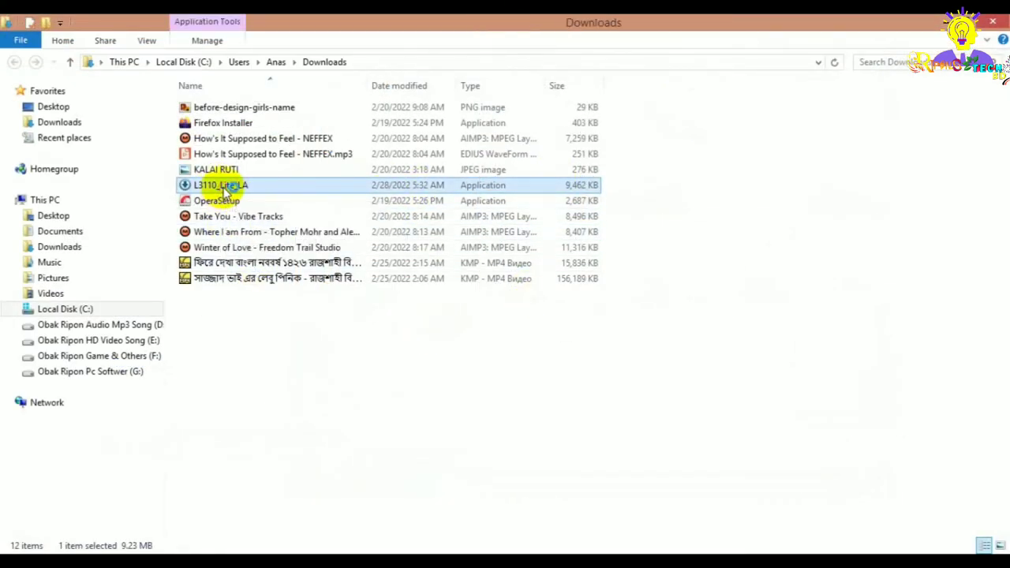
pyautogui.doubleClick(225, 189)
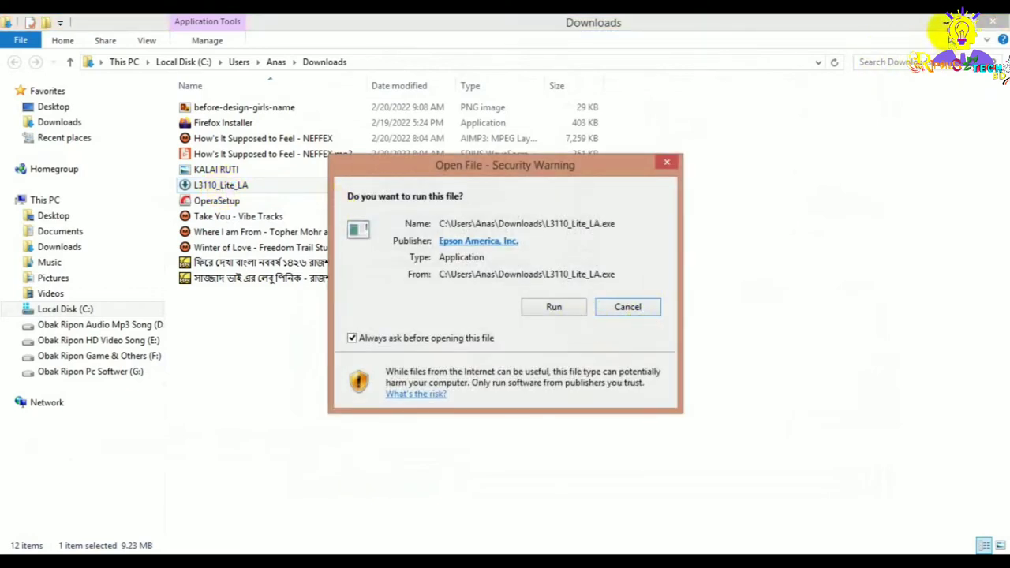
pyautogui.click(570, 311)
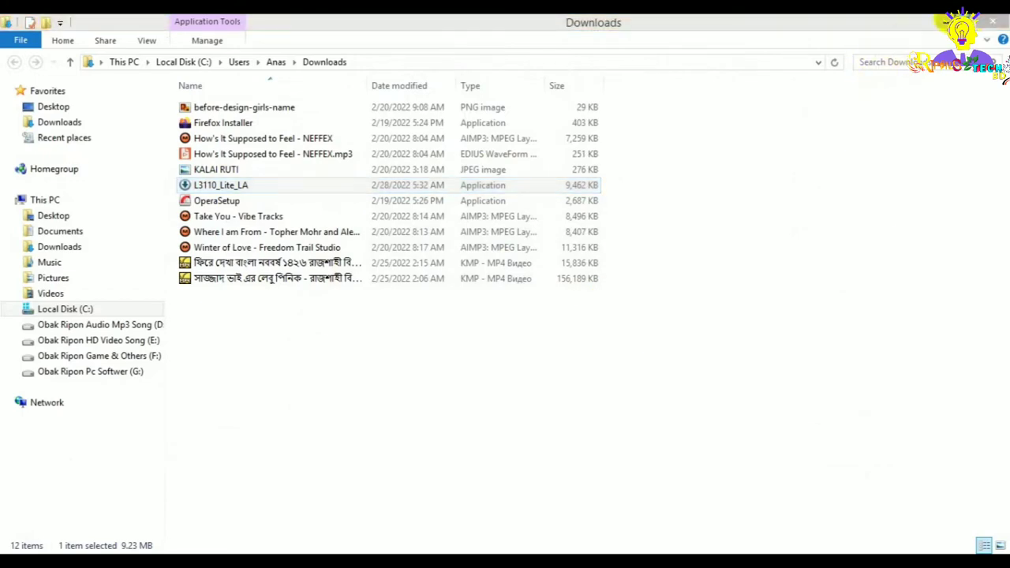
pyautogui.click(945, 24)
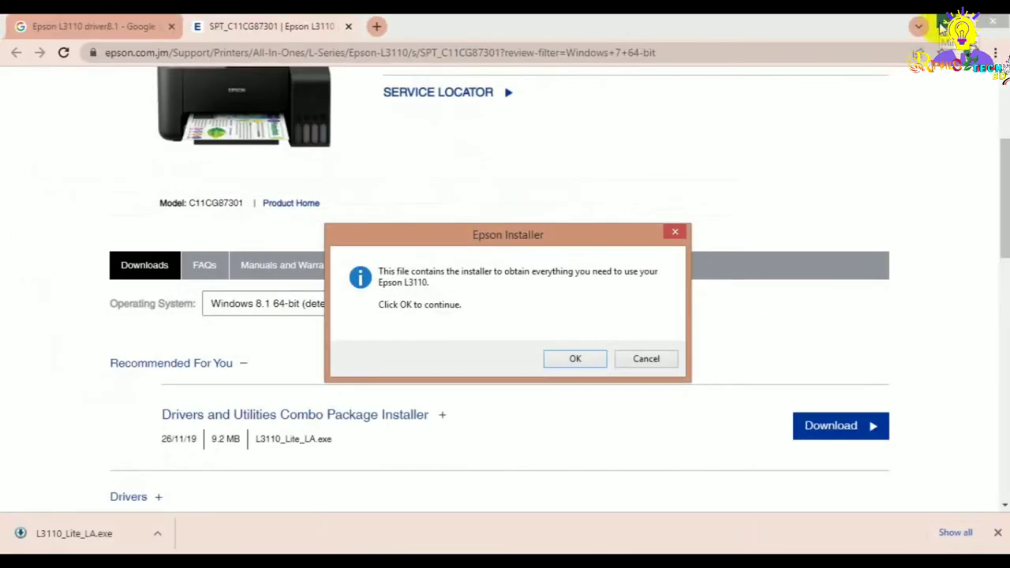
pyautogui.click(943, 26)
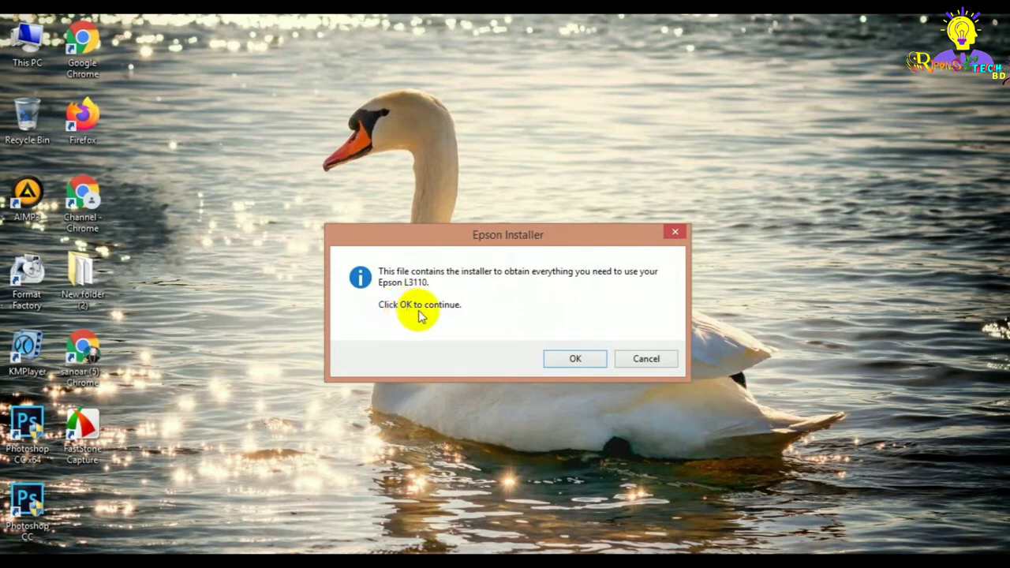
pyautogui.click(575, 360)
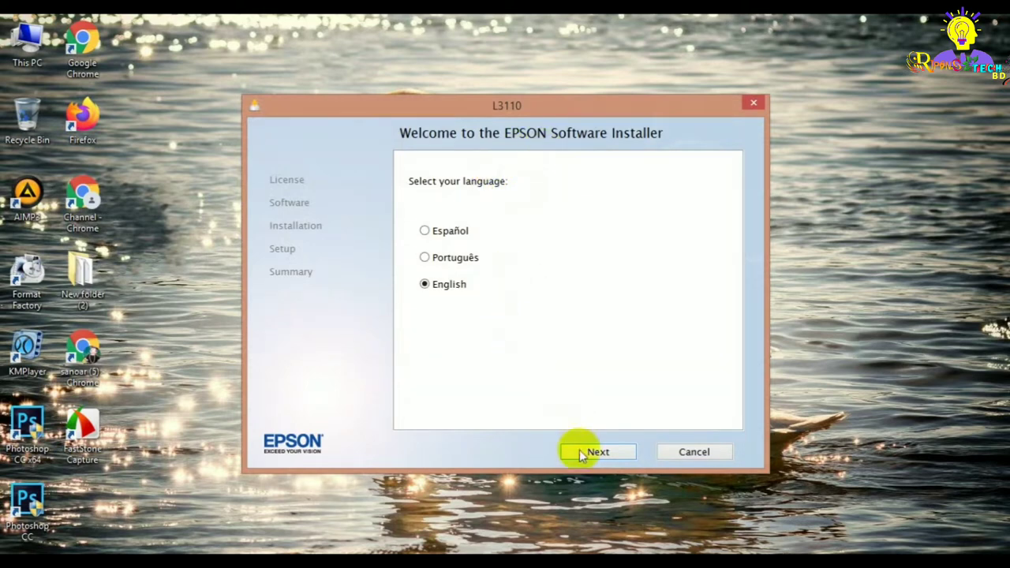
# Continue in English, accept the license agreement and install all the preselected Epson software.
pyautogui.click(604, 454)
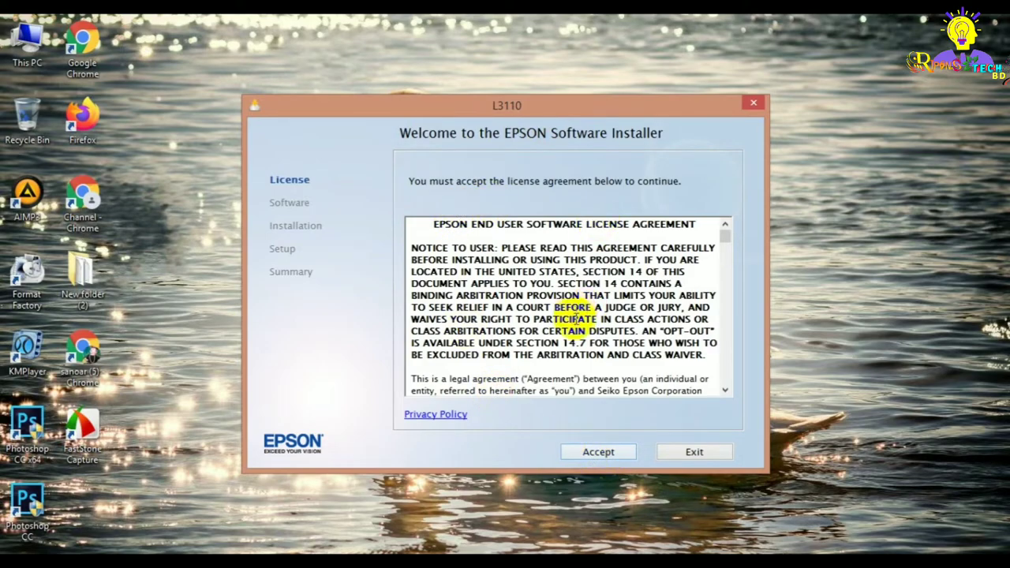
pyautogui.scroll(-15, 574, 318)
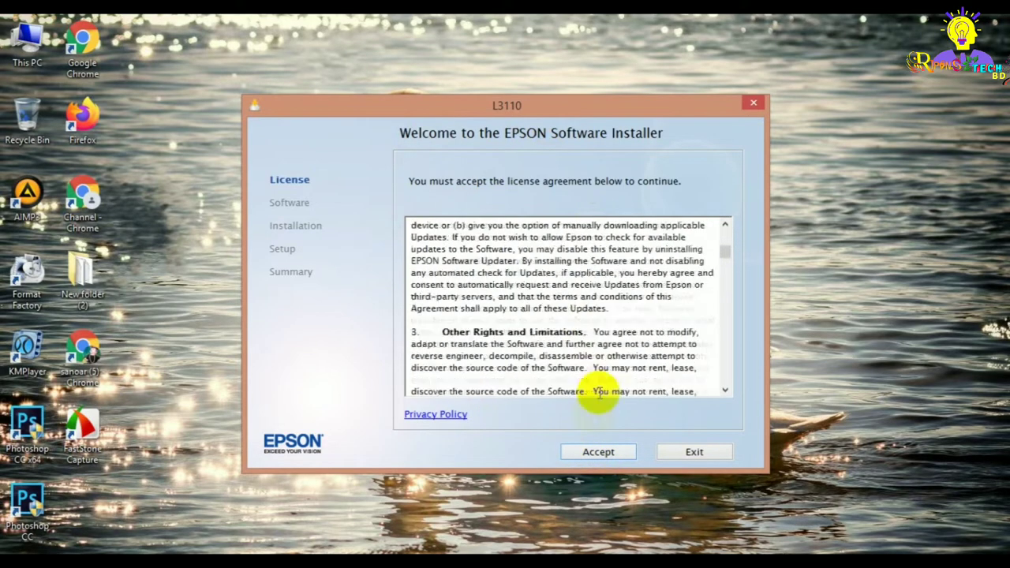
pyautogui.click(599, 452)
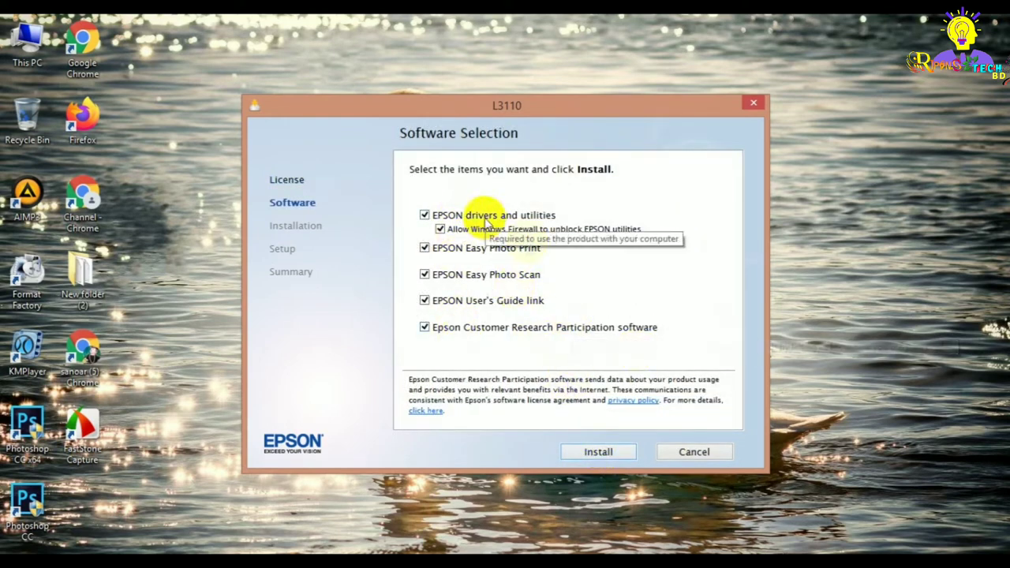
pyautogui.click(602, 452)
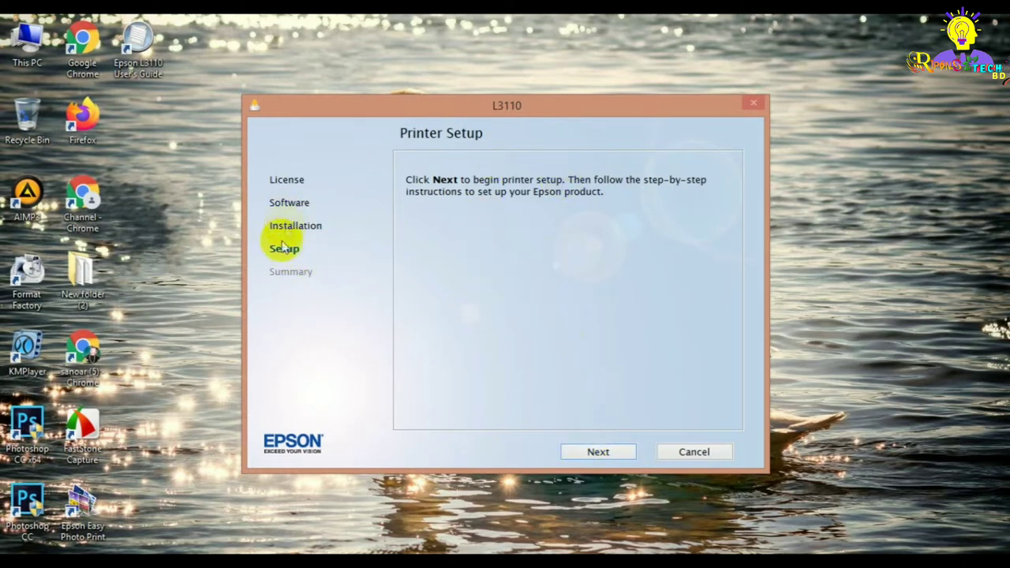
# Go through the printer setup, confirming that the ink is charged and skipping the test page.
pyautogui.click(600, 453)
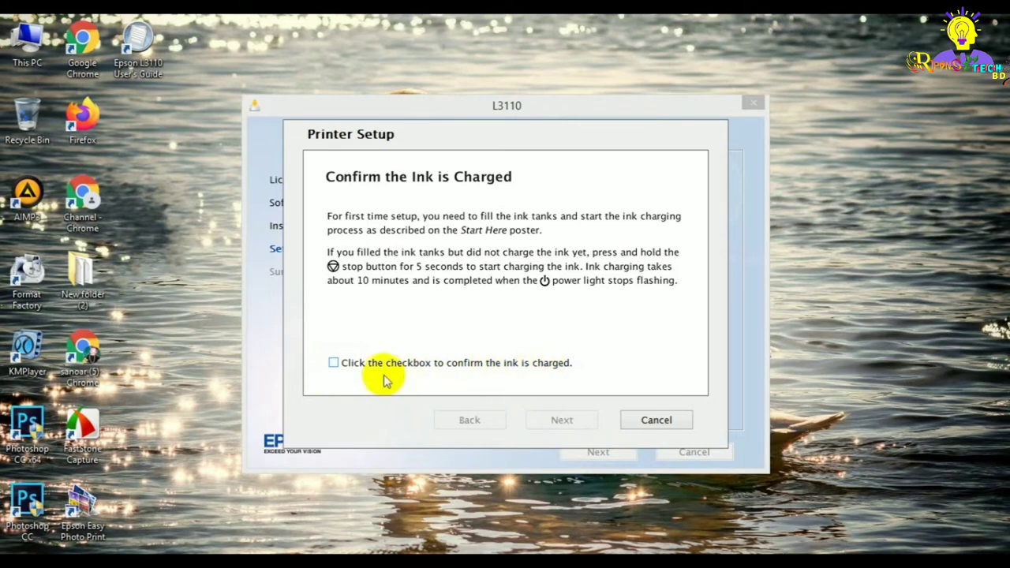
pyautogui.click(334, 363)
pyautogui.click(559, 419)
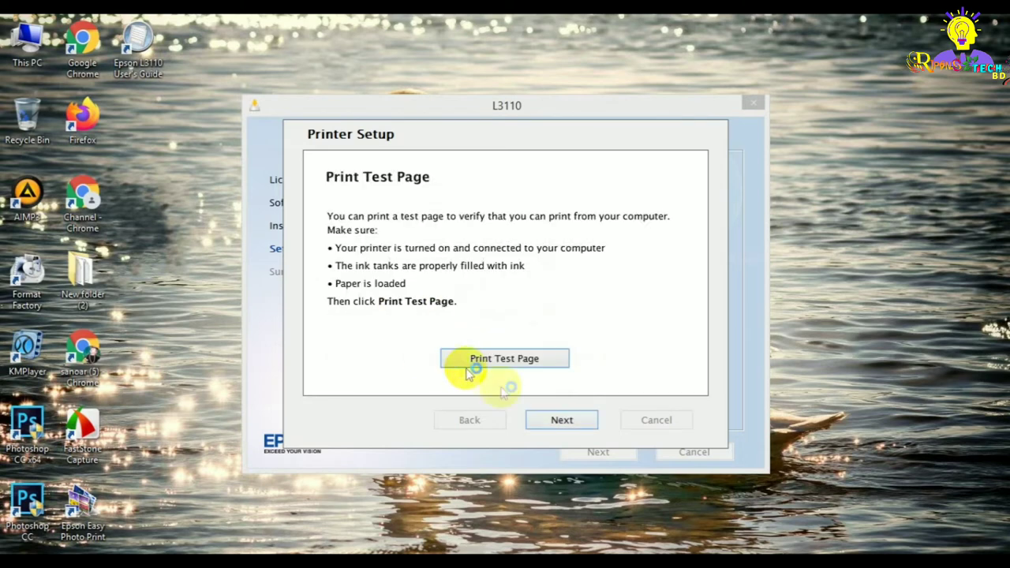
pyautogui.click(561, 420)
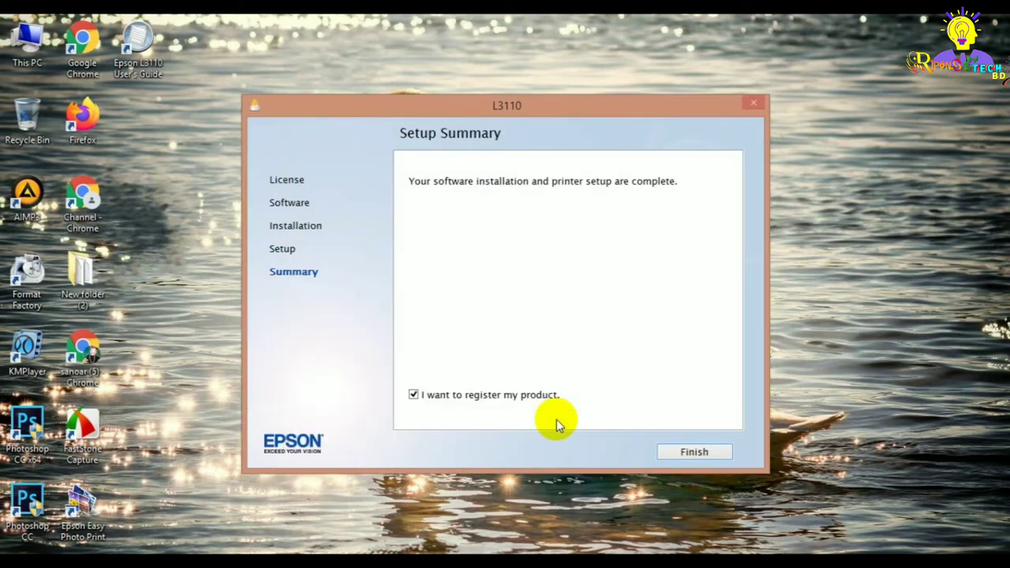
# Finish the Epson software installer and exit the product registration without registering.
pyautogui.click(695, 450)
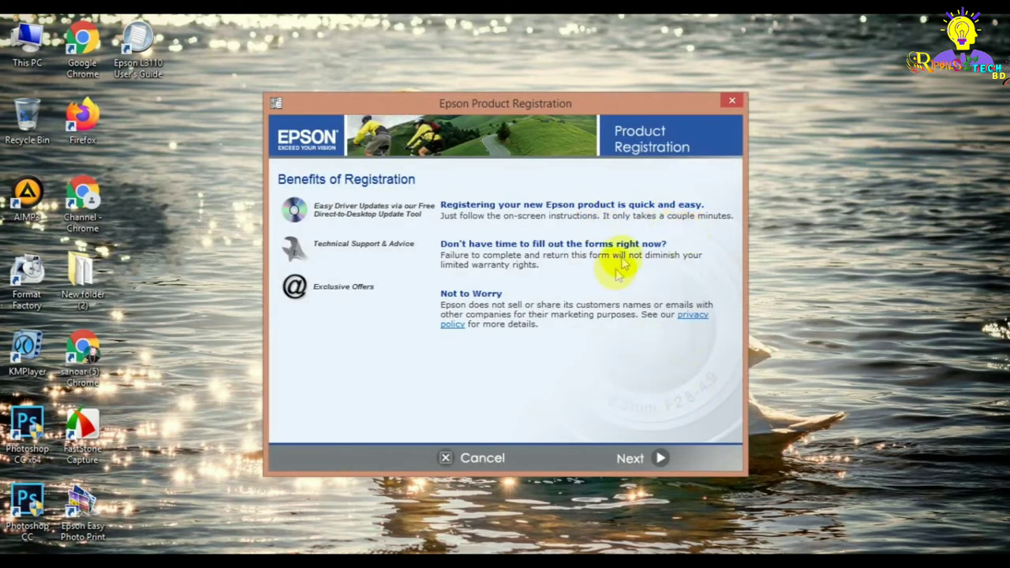
pyautogui.click(733, 100)
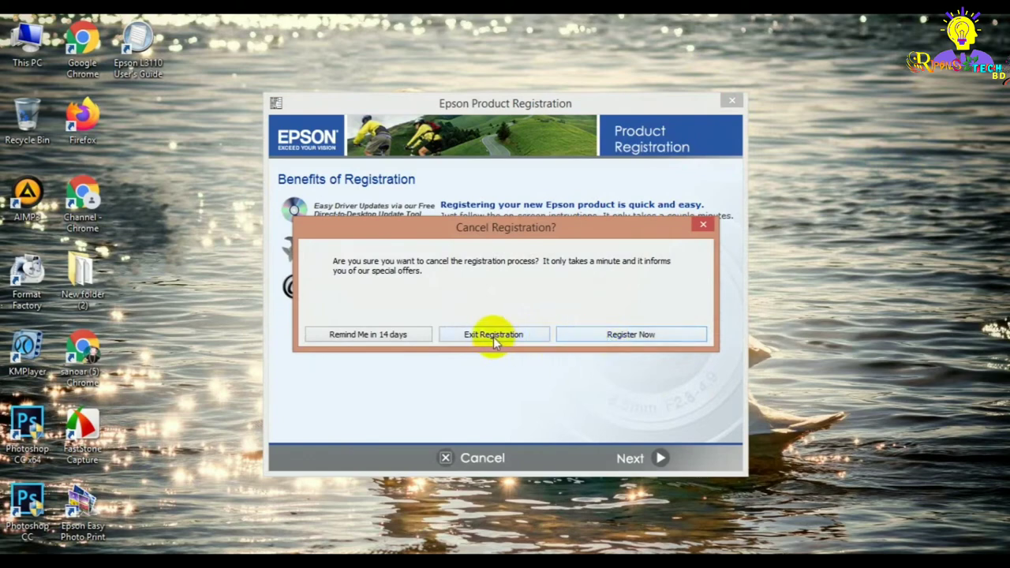
pyautogui.click(495, 336)
pyautogui.rightClick(535, 226)
pyautogui.click(573, 264)
pyautogui.rightClick(521, 227)
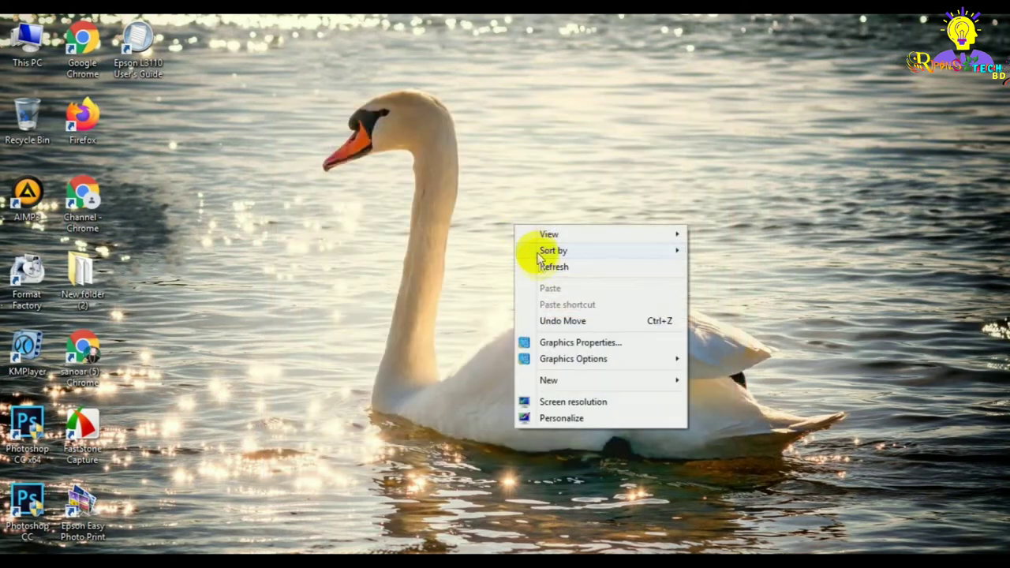
pyautogui.click(539, 263)
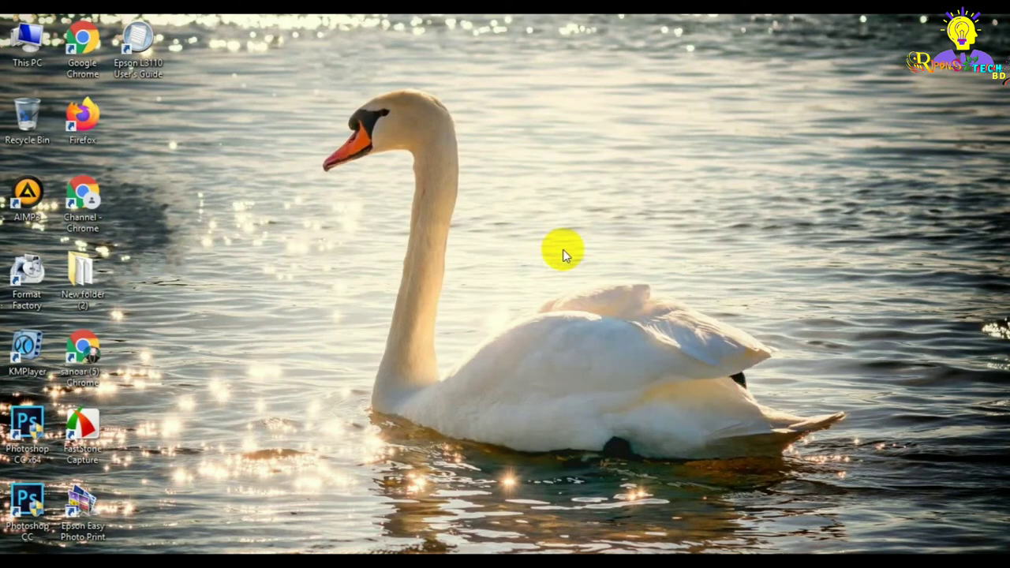
pyautogui.rightClick(542, 174)
pyautogui.click(570, 217)
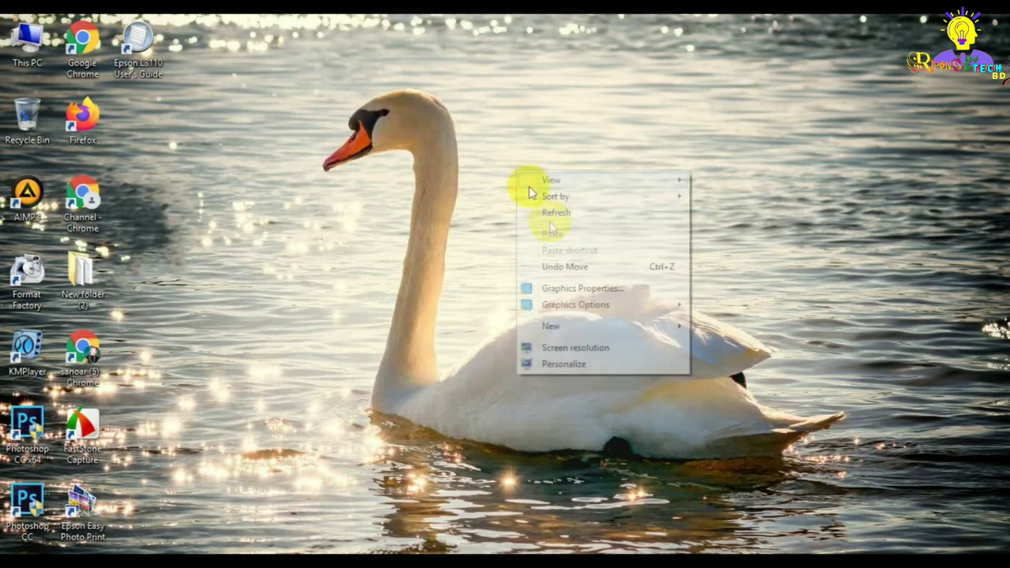